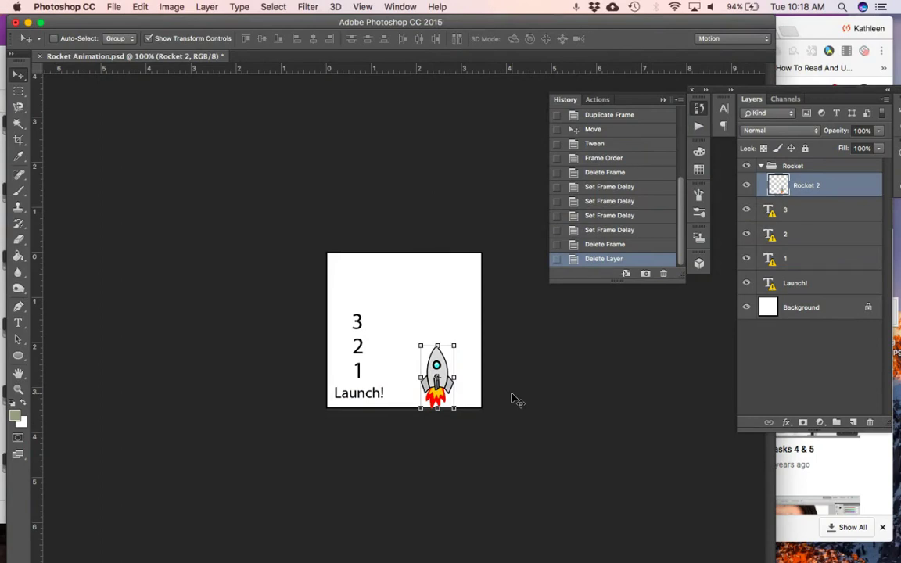
# Collapse the History panel, detour to Chrome and back, and open the Window menu
pyautogui.click(663, 101)
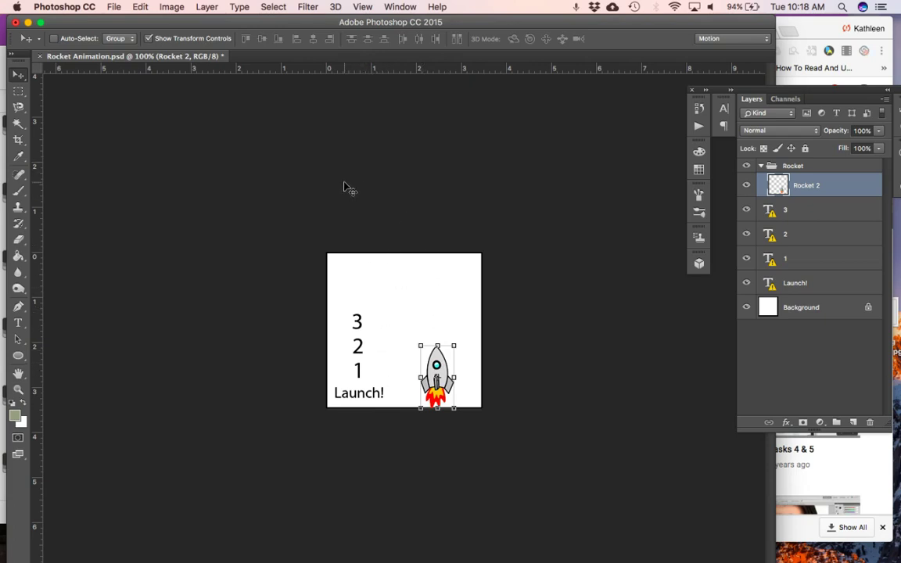
pyautogui.click(630, 549)
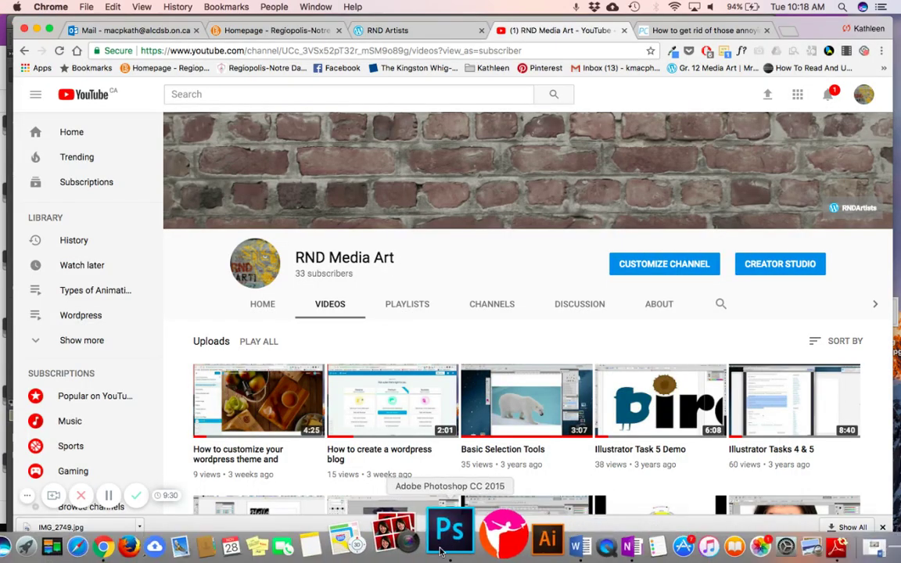
pyautogui.click(441, 550)
pyautogui.click(400, 6)
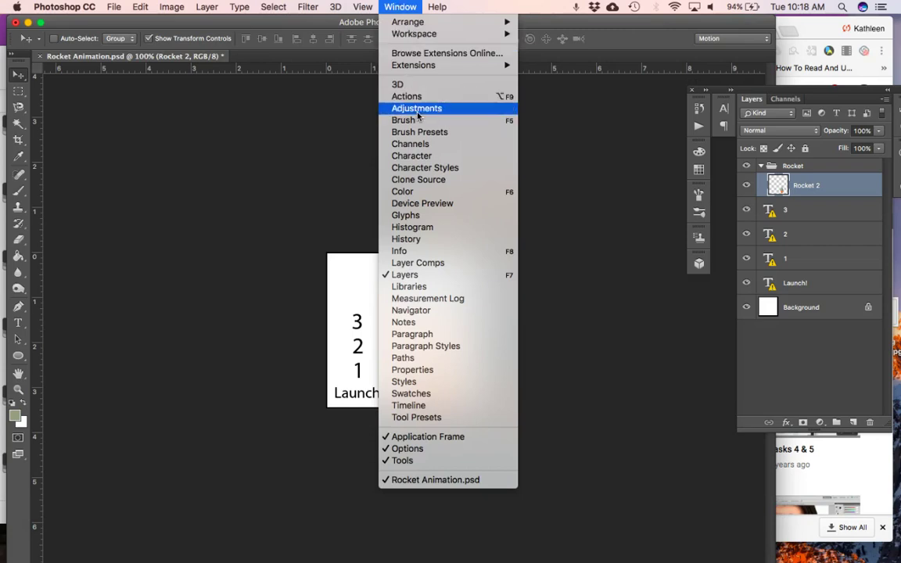
# Show the Timeline panel, starting with a single 0.5 sec frame looping Forever
pyautogui.click(420, 406)
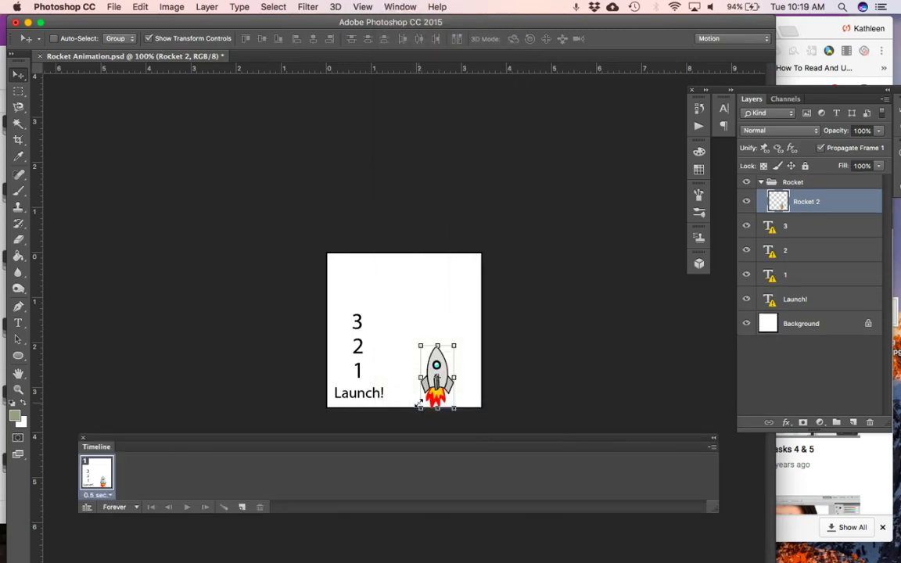
pyautogui.click(110, 496)
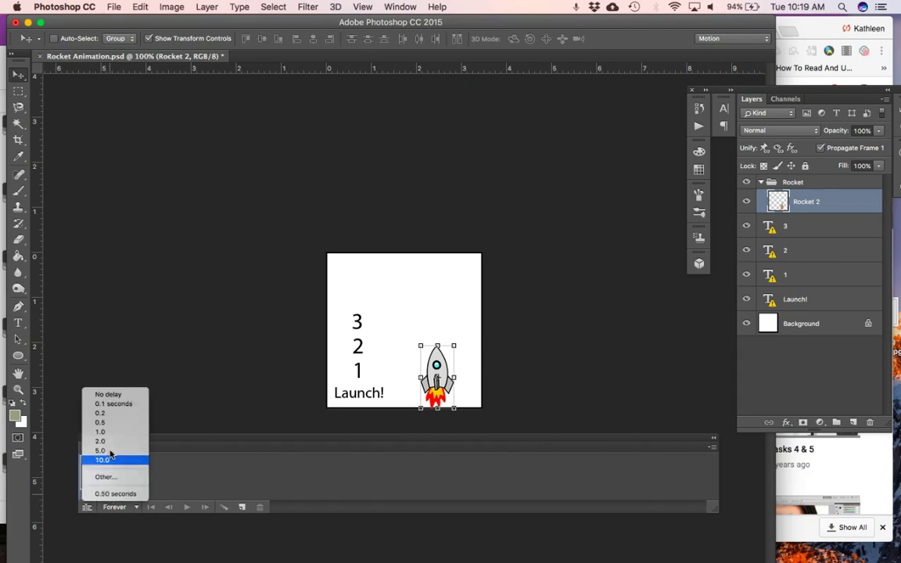
pyautogui.click(174, 479)
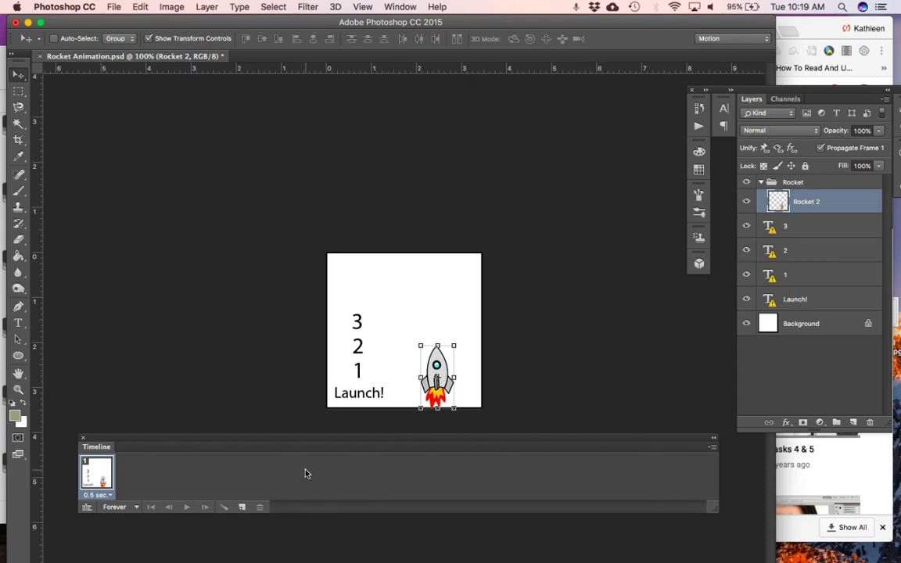
# Duplicate frame 1, so frame 1 shows only 3 and frame 2 shows only 2
pyautogui.click(242, 507)
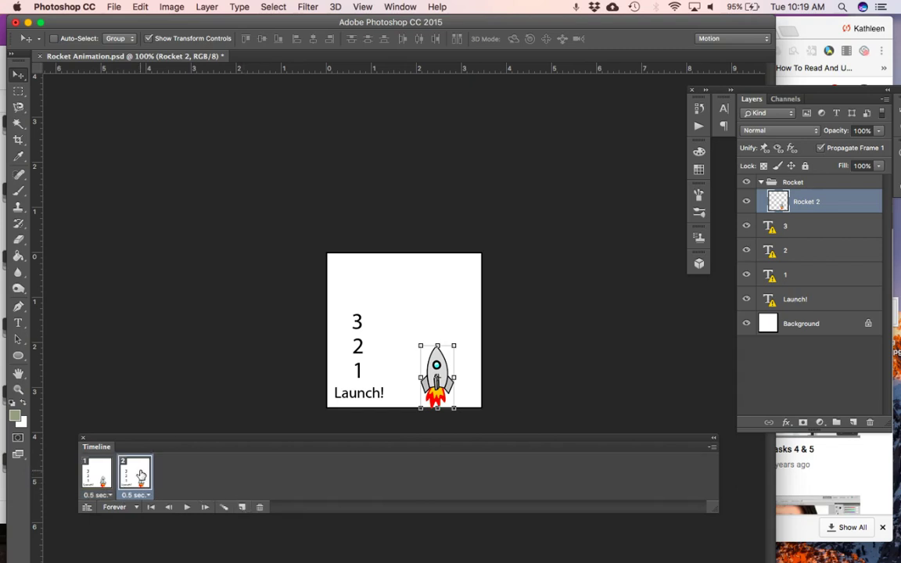
pyautogui.click(95, 474)
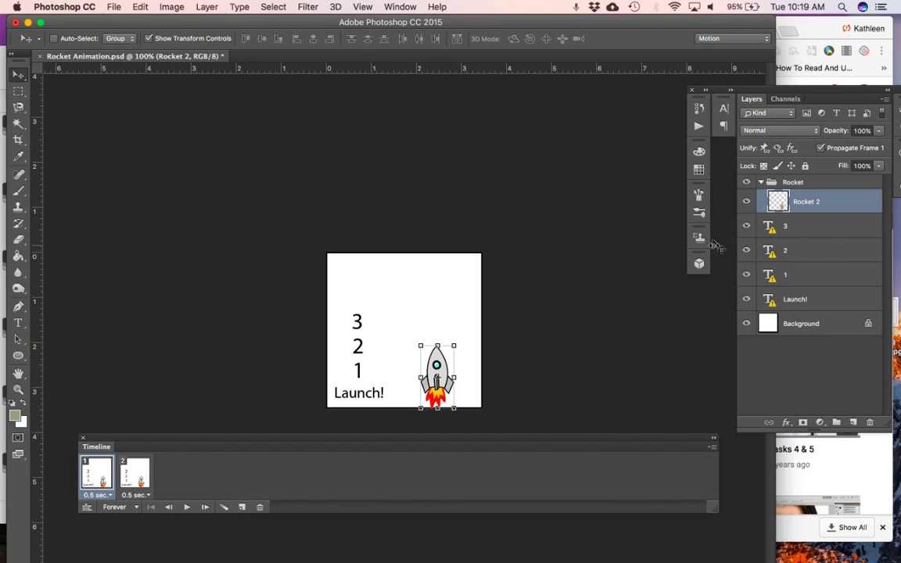
pyautogui.click(746, 250)
pyautogui.click(747, 276)
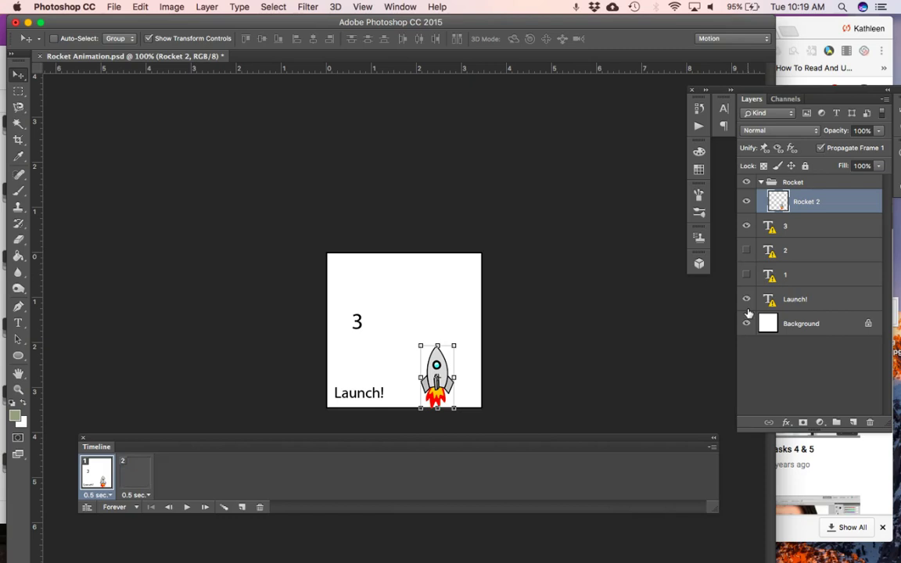
pyautogui.click(747, 300)
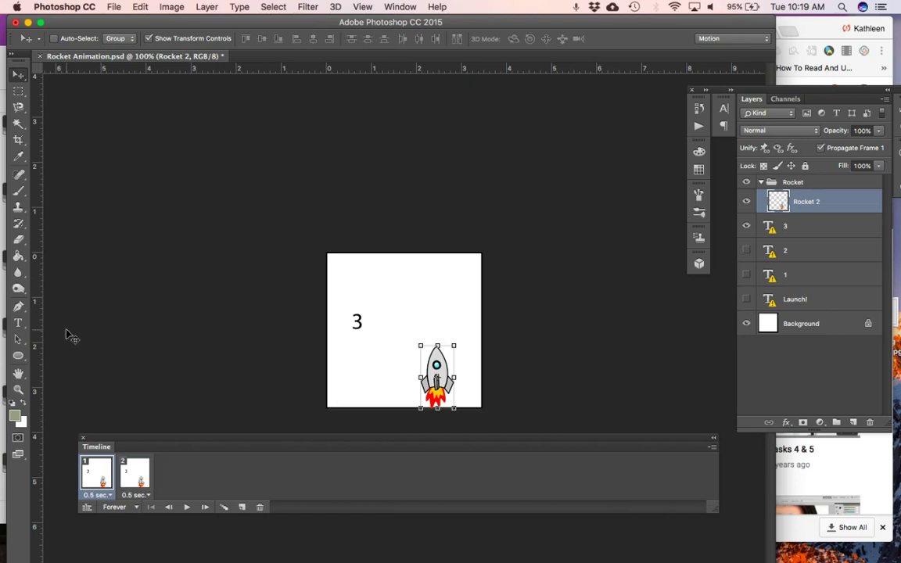
pyautogui.click(128, 470)
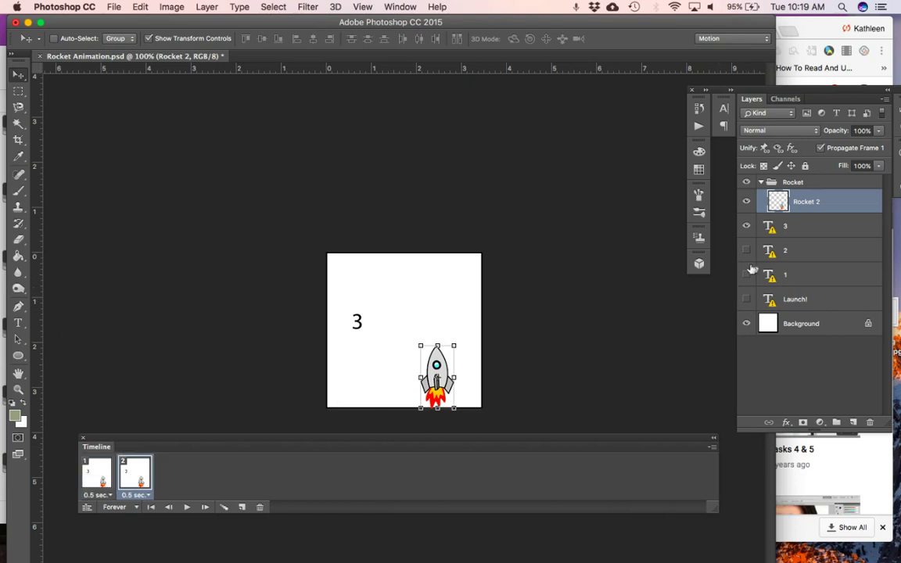
pyautogui.click(747, 226)
pyautogui.click(746, 251)
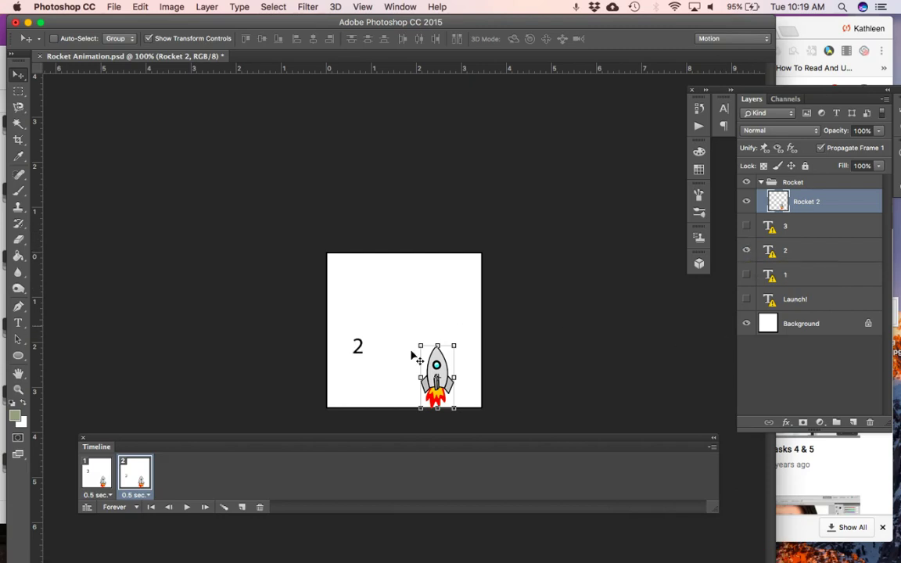
# Add frame 3 showing 1, then check that frames 1–3 show 3, 2, 1
pyautogui.click(244, 506)
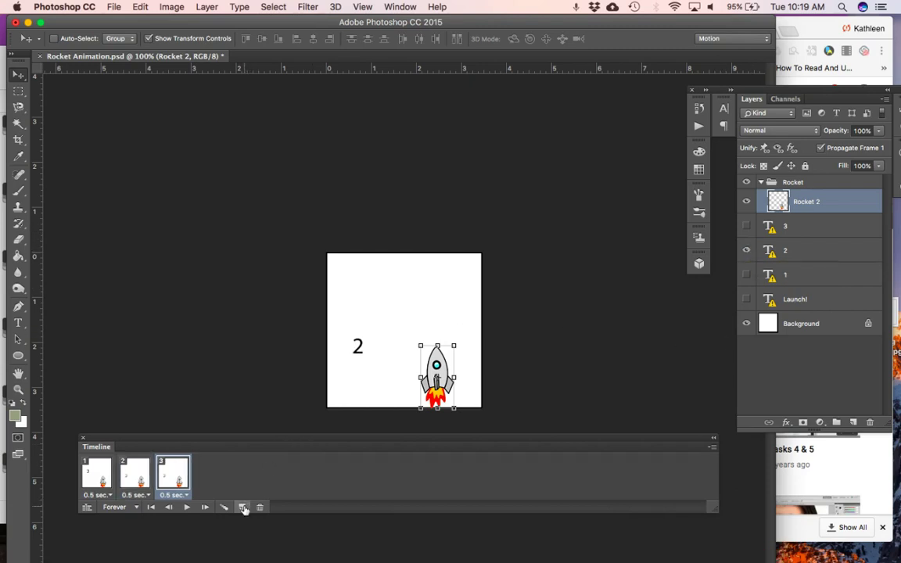
pyautogui.click(747, 251)
pyautogui.click(92, 475)
pyautogui.click(132, 478)
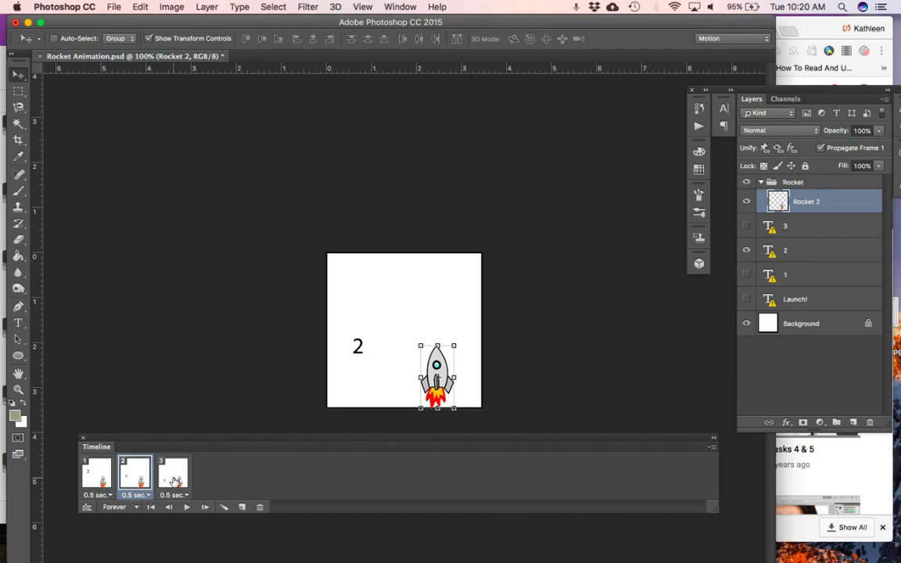
pyautogui.click(173, 475)
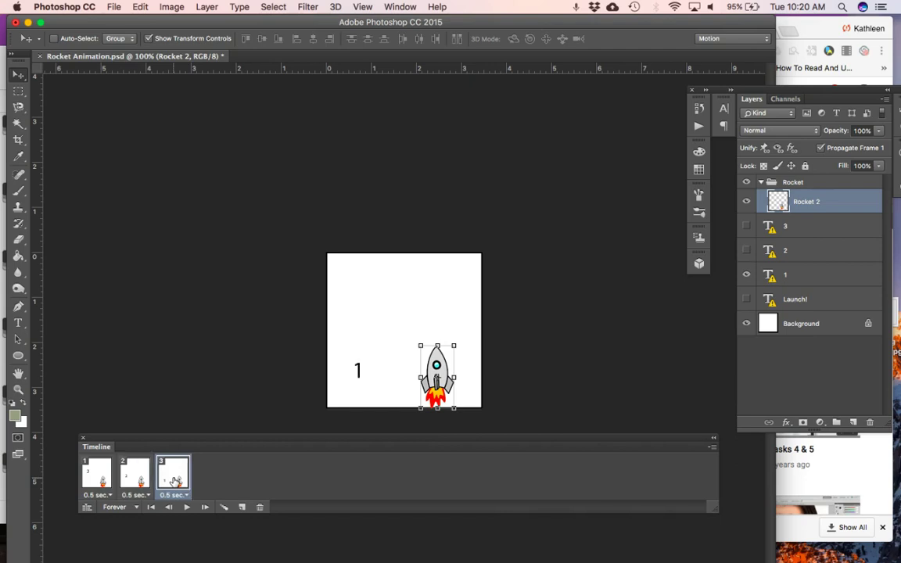
# Add frame 4 showing Launch! and duplicate it as frame 5
pyautogui.click(243, 508)
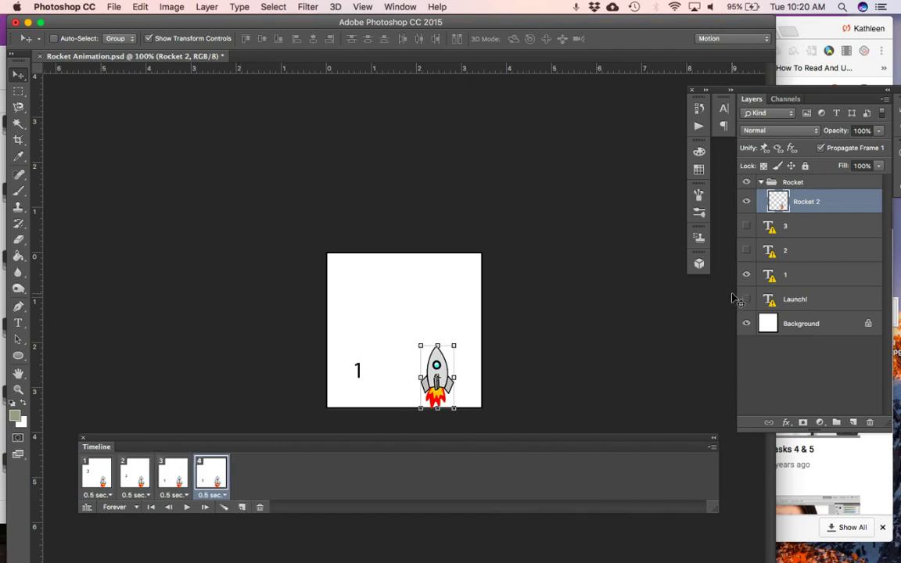
pyautogui.click(747, 277)
pyautogui.click(747, 300)
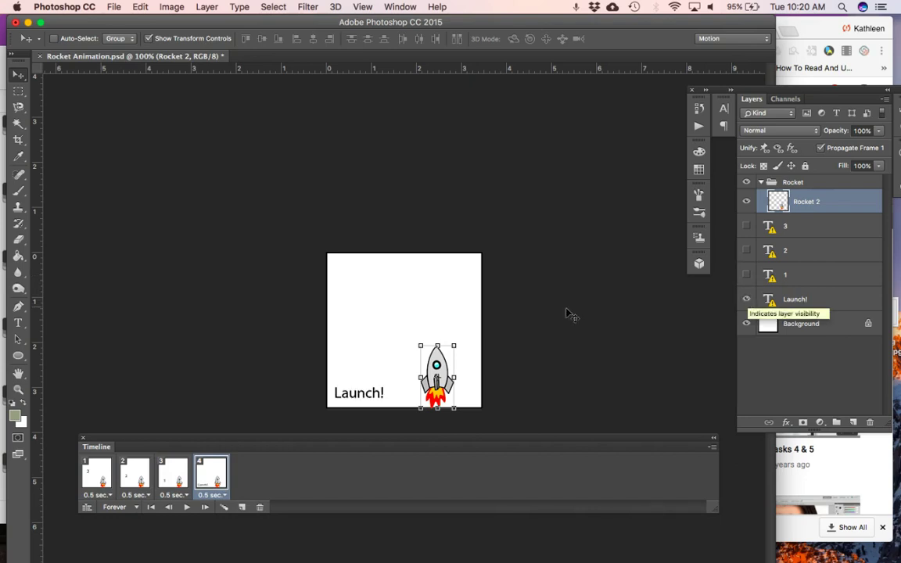
pyautogui.click(242, 507)
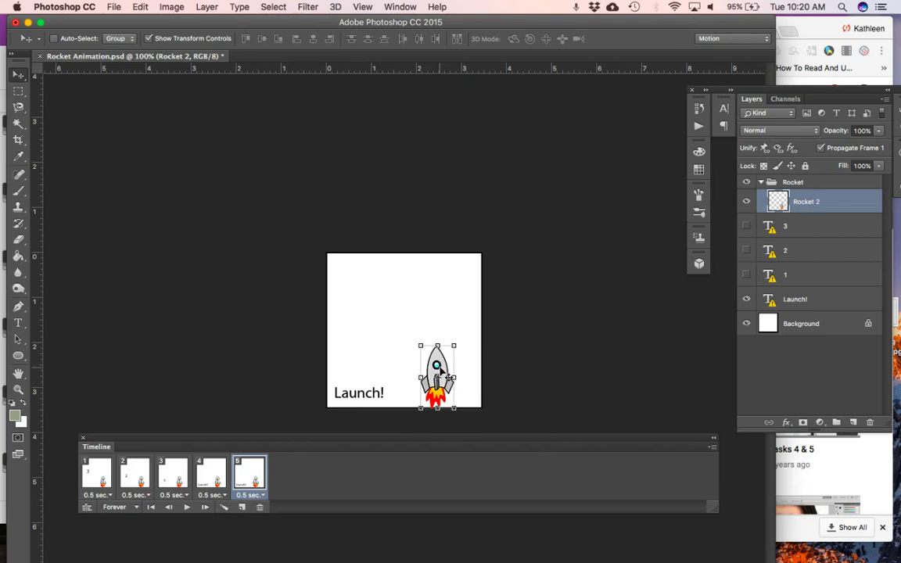
# Drag frame 5's rocket straight up, above the top edge of the canvas
pyautogui.moveTo(443, 364); pyautogui.dragTo(440, 214)
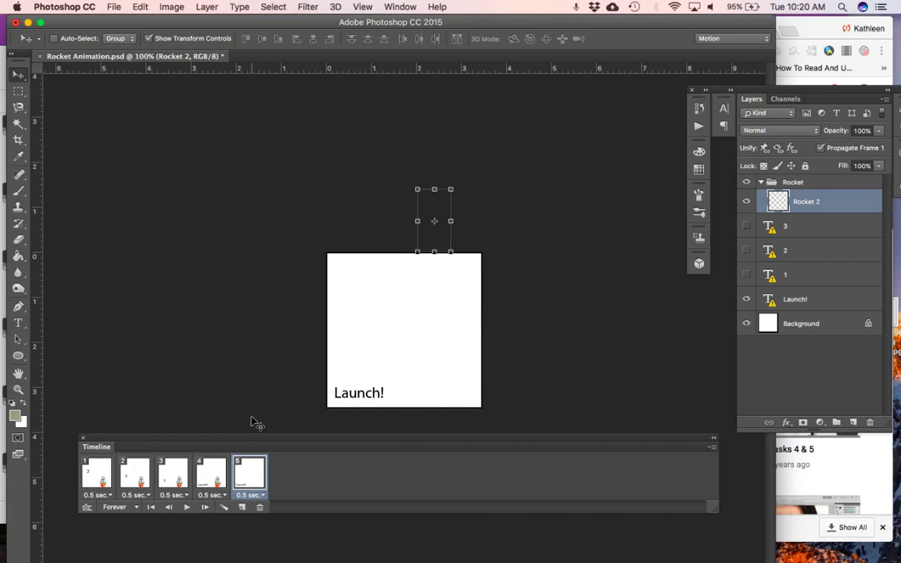
# Tween from the previous frame, adding 5 in-between frames for the rocket's climb
pyautogui.click(226, 510)
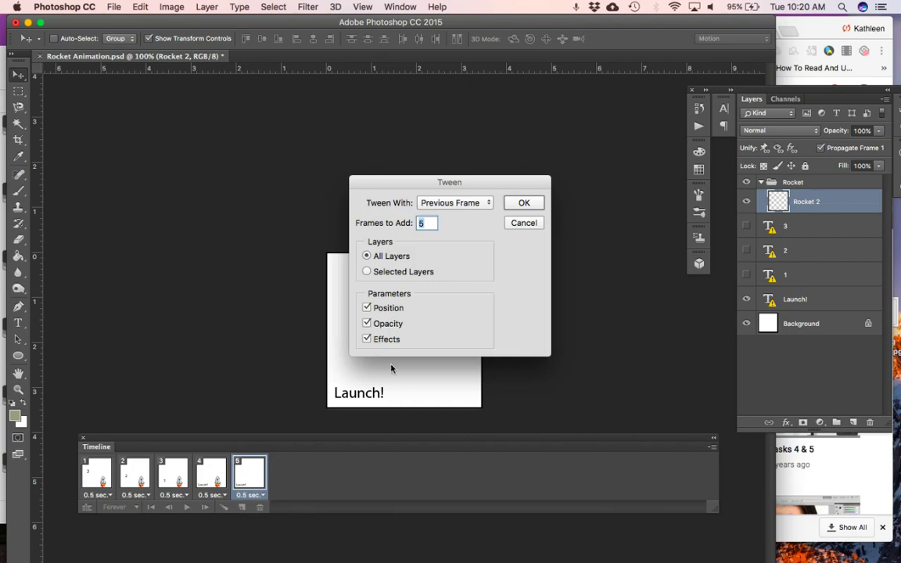
pyautogui.click(479, 203)
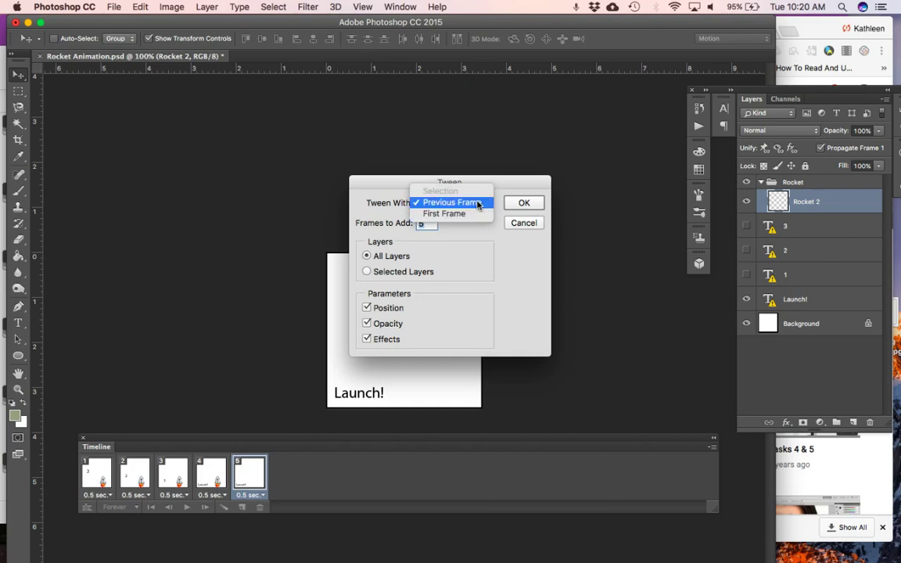
pyautogui.click(478, 204)
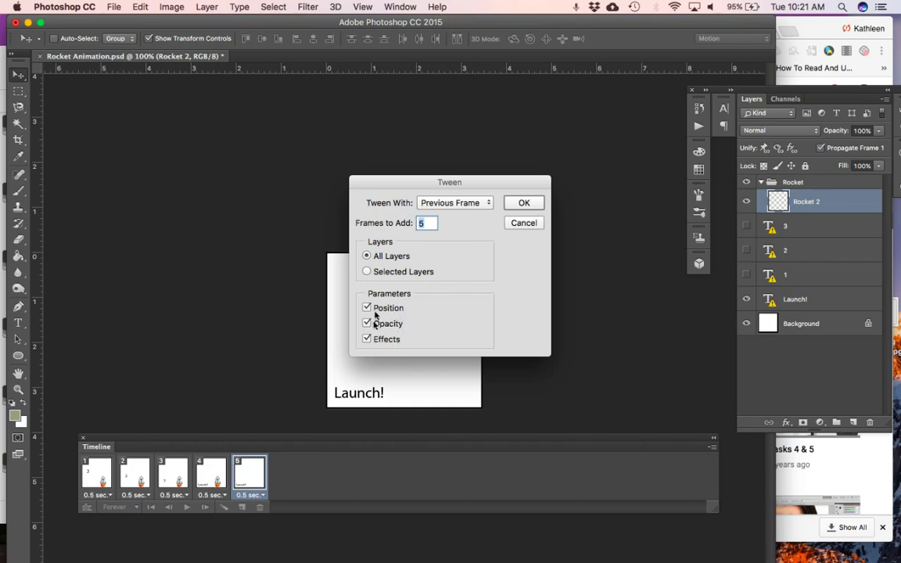
pyautogui.click(524, 203)
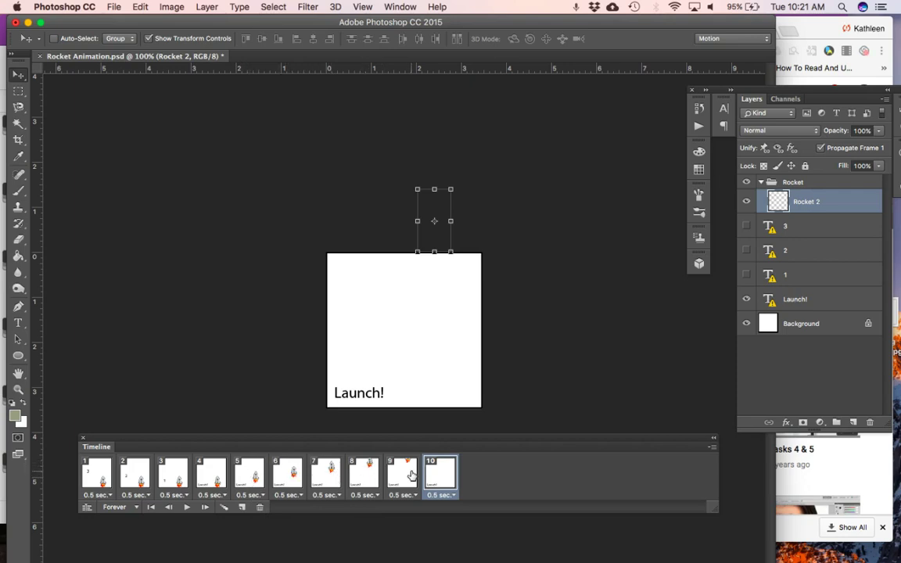
# Play the animation from frame 1 to preview it, then open frame 1's delay menu
pyautogui.click(100, 478)
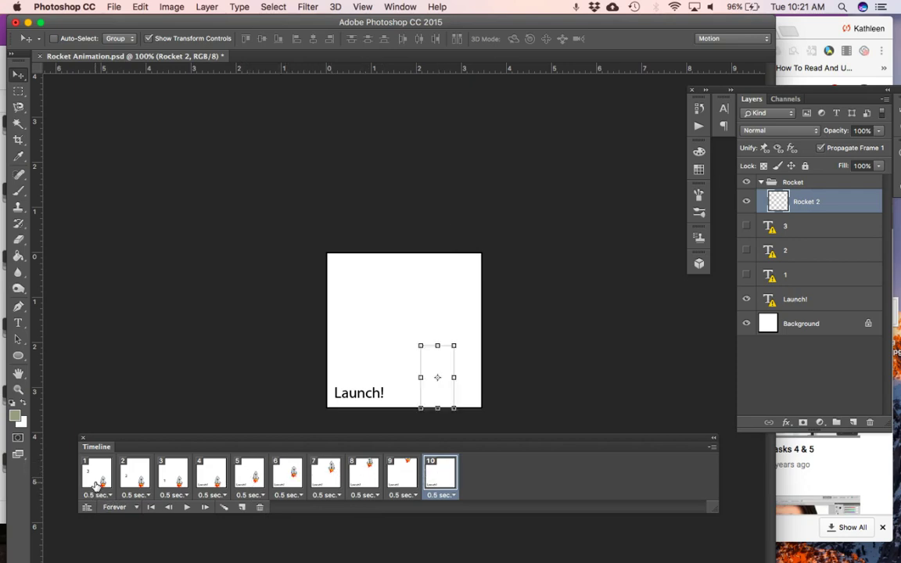
pyautogui.click(187, 508)
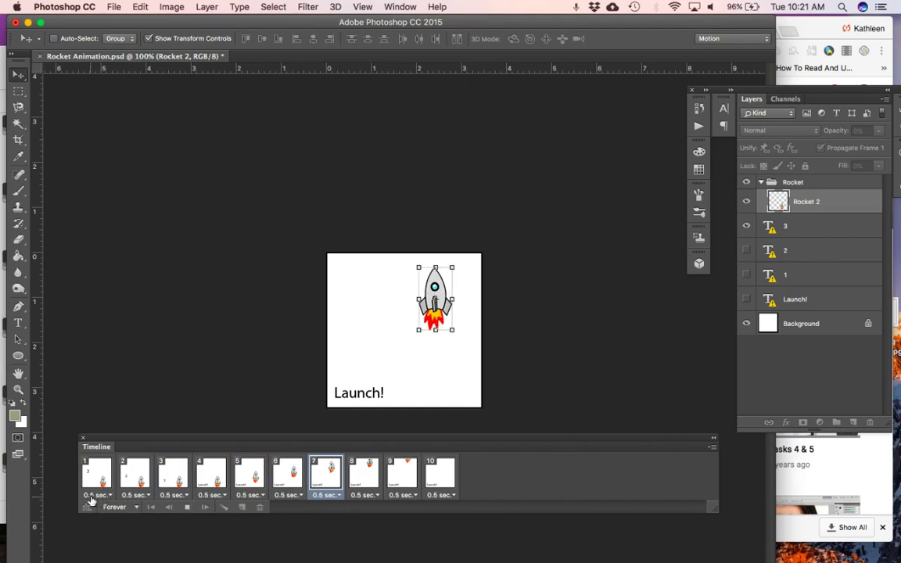
pyautogui.click(186, 509)
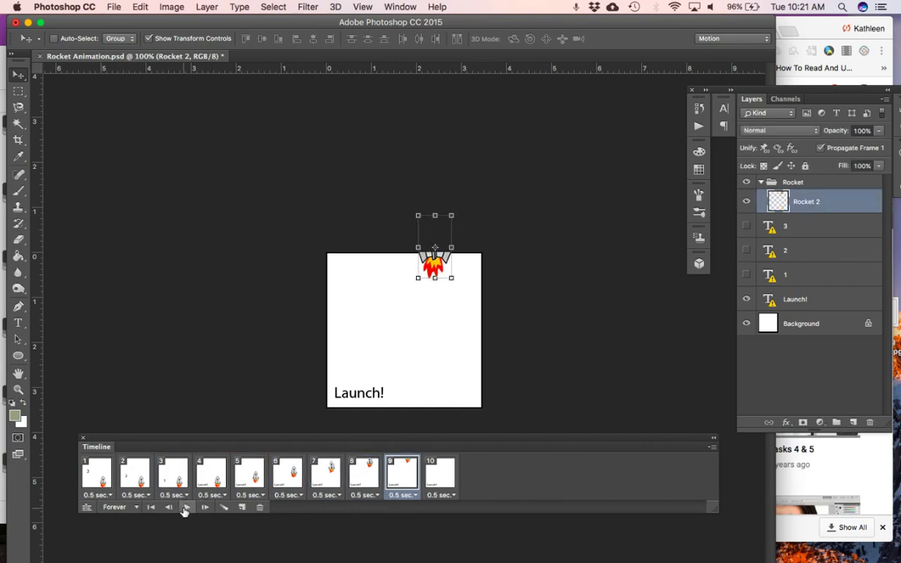
pyautogui.click(111, 498)
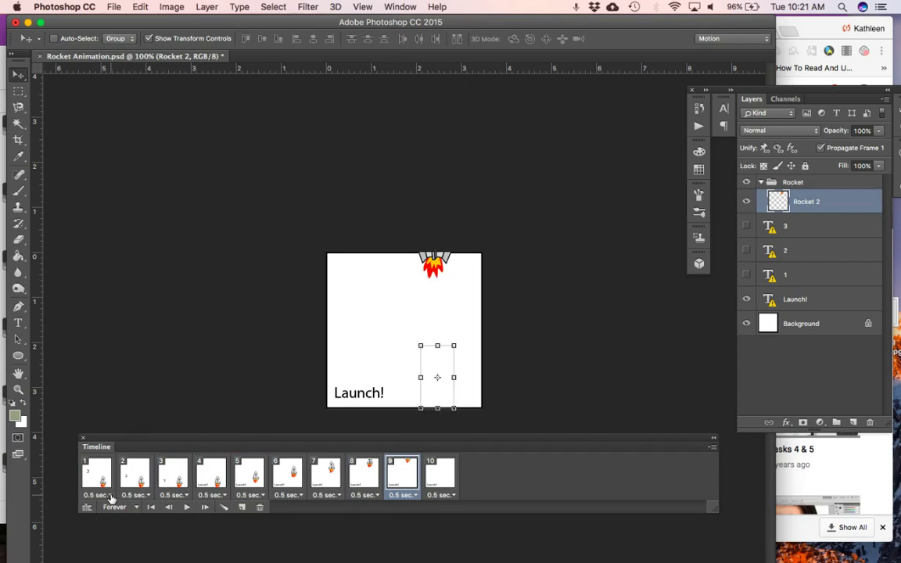
# Set frames 1–3 to a 0.2 sec delay and frame 4 to 1 second
pyautogui.click(110, 415)
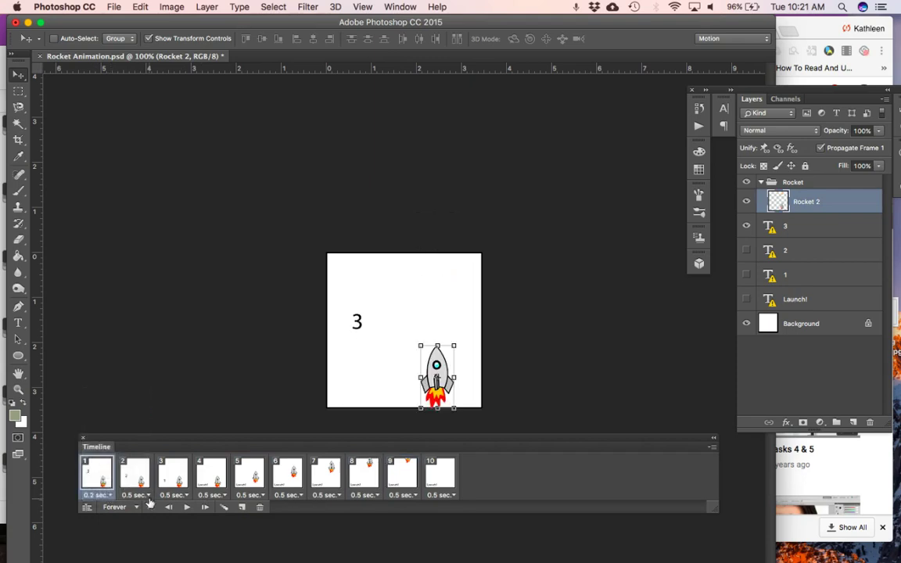
pyautogui.click(149, 495)
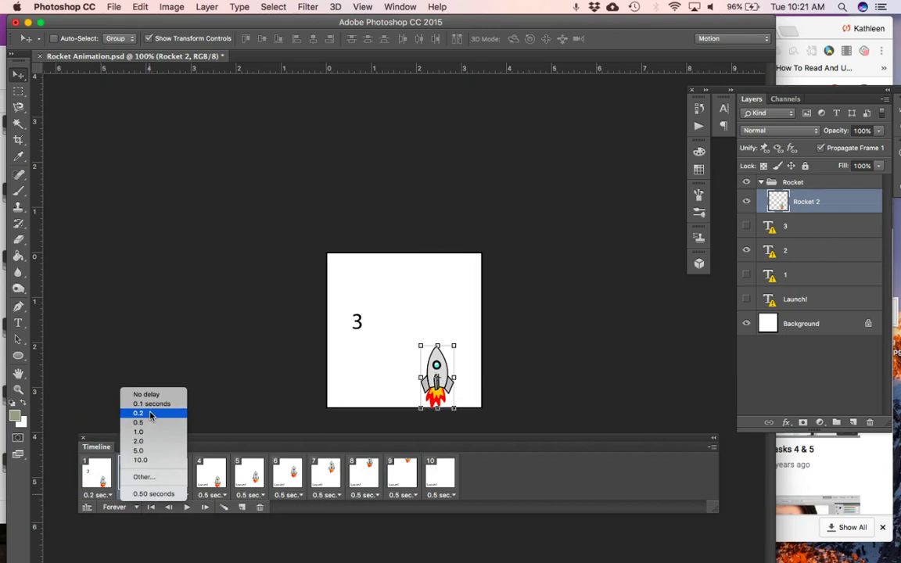
pyautogui.click(139, 414)
pyautogui.click(177, 495)
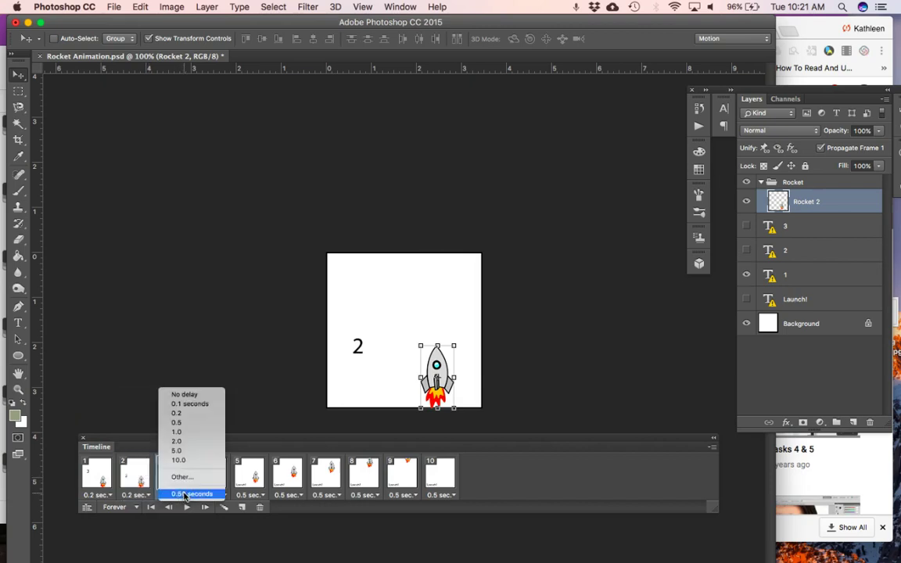
pyautogui.click(177, 413)
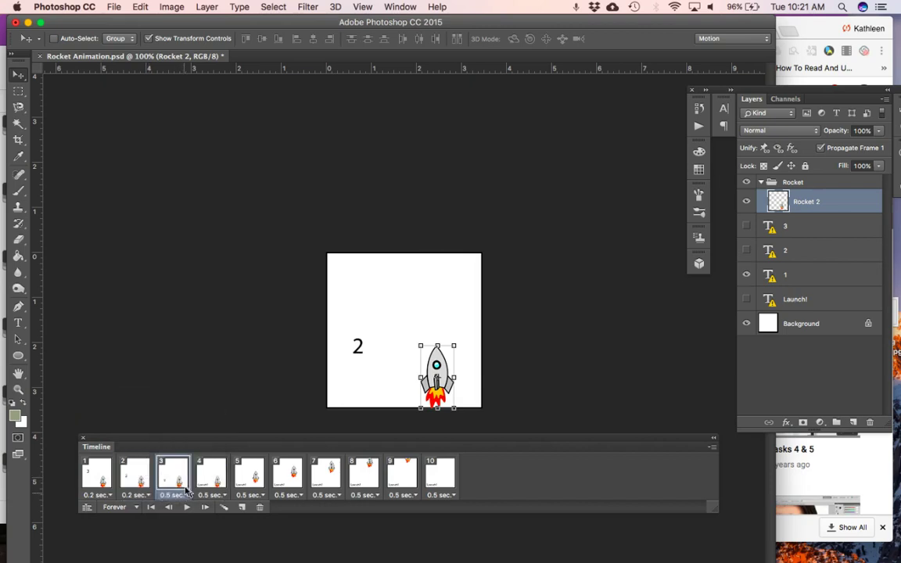
pyautogui.click(226, 496)
pyautogui.click(225, 433)
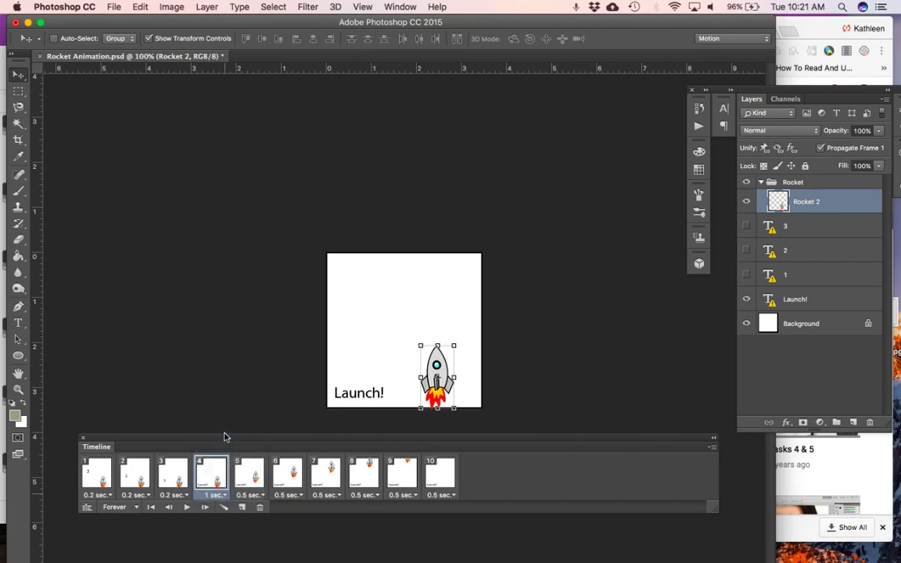
# Give frames 5–10 no delay, then replay the animation from frame 1
pyautogui.click(263, 495)
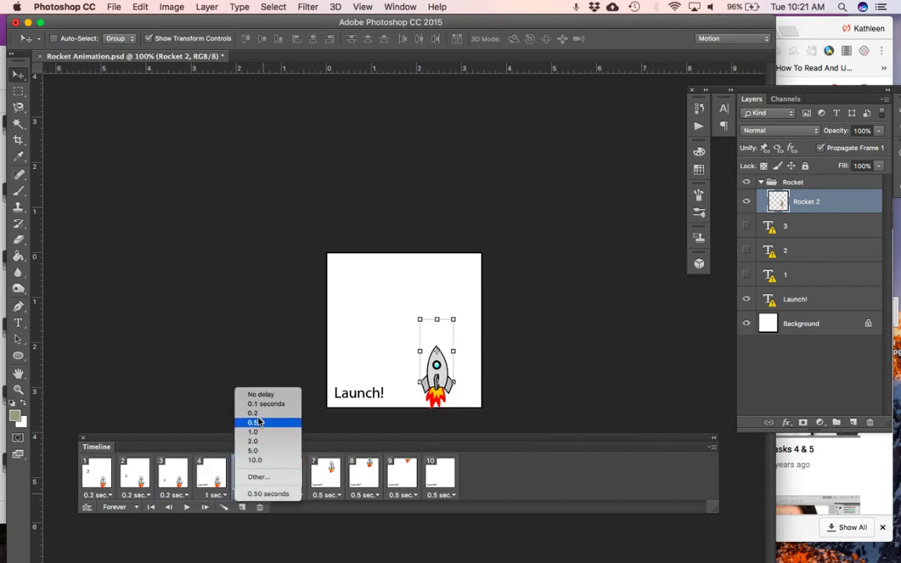
pyautogui.click(260, 395)
pyautogui.click(299, 496)
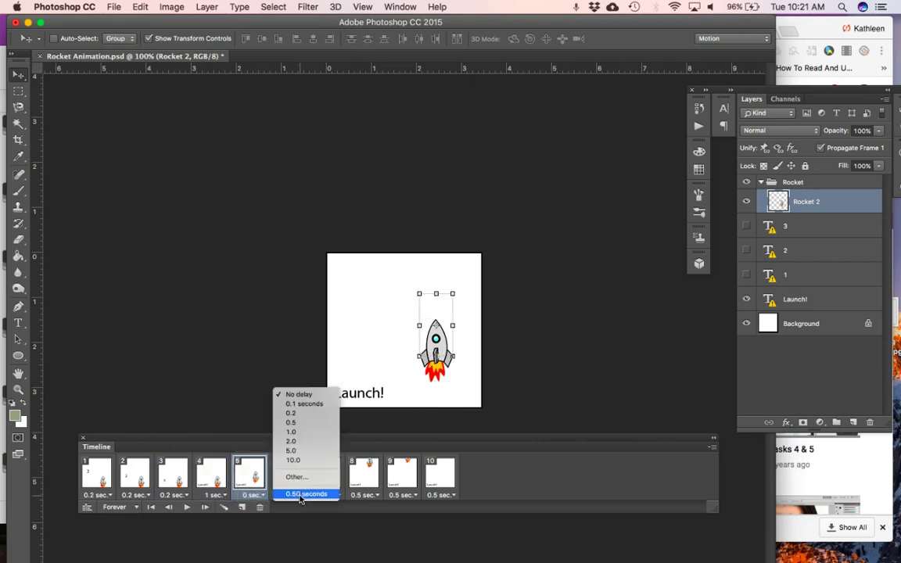
pyautogui.click(289, 395)
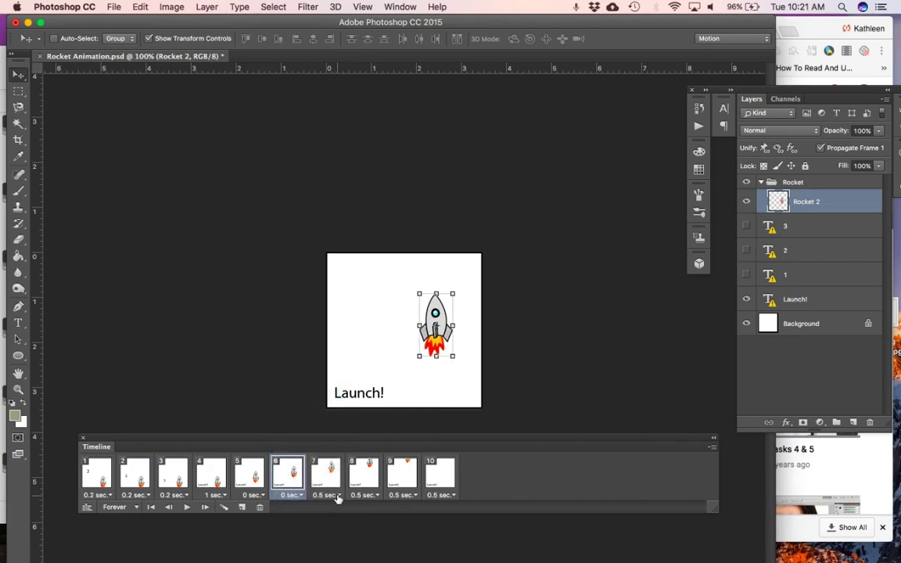
pyautogui.click(337, 495)
pyautogui.click(328, 394)
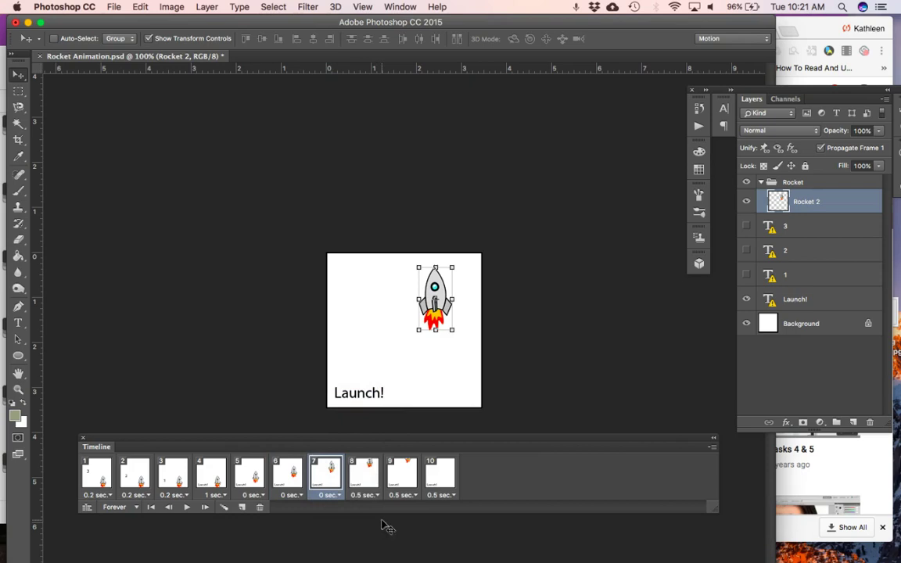
pyautogui.click(376, 496)
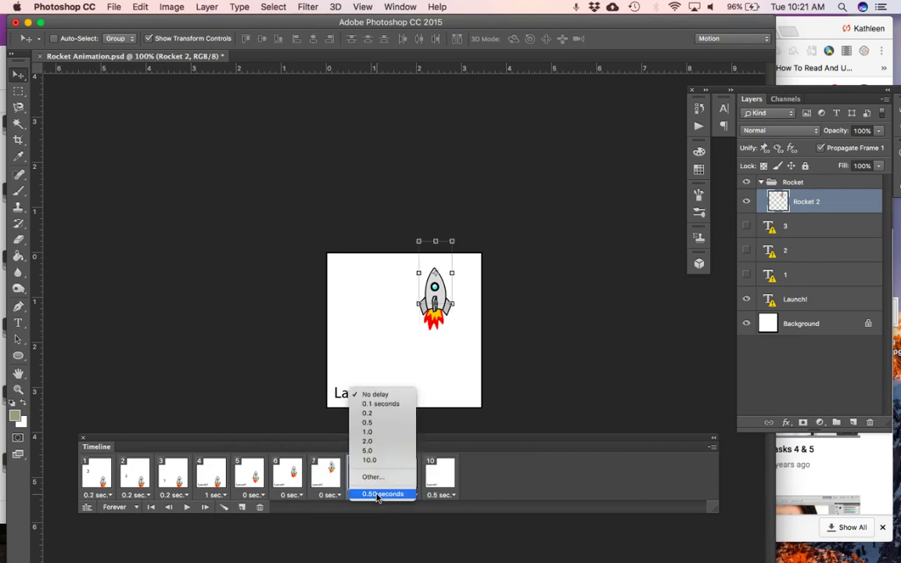
pyautogui.click(373, 394)
pyautogui.click(413, 495)
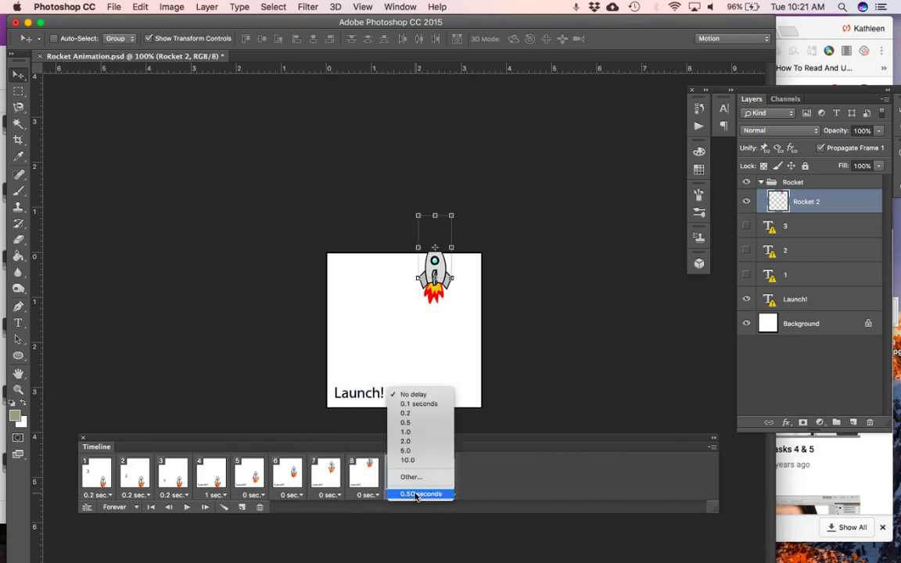
pyautogui.click(400, 395)
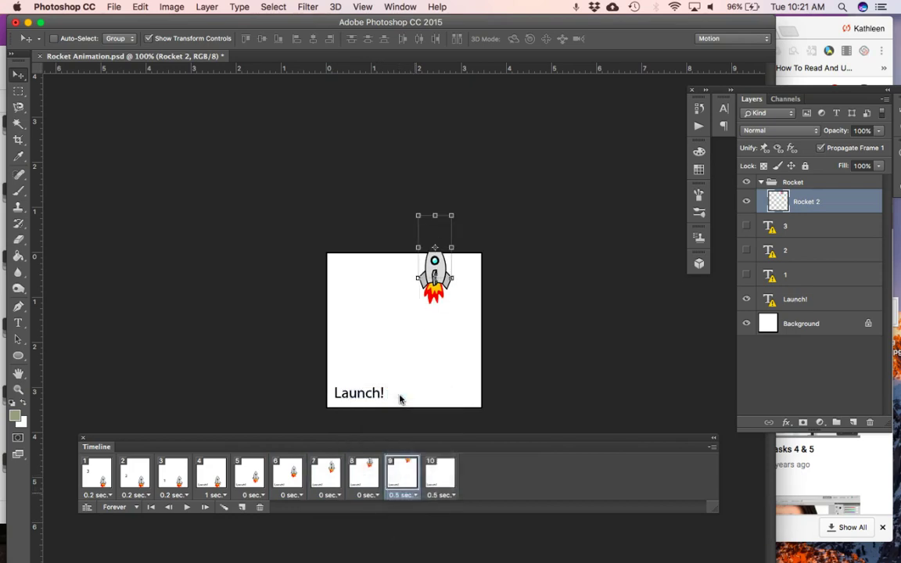
pyautogui.click(454, 497)
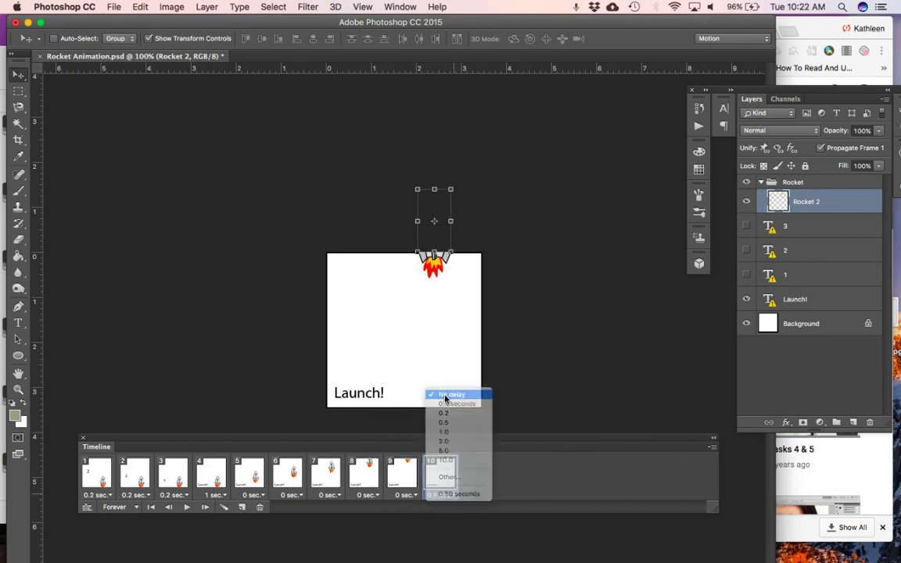
pyautogui.click(450, 394)
pyautogui.click(89, 490)
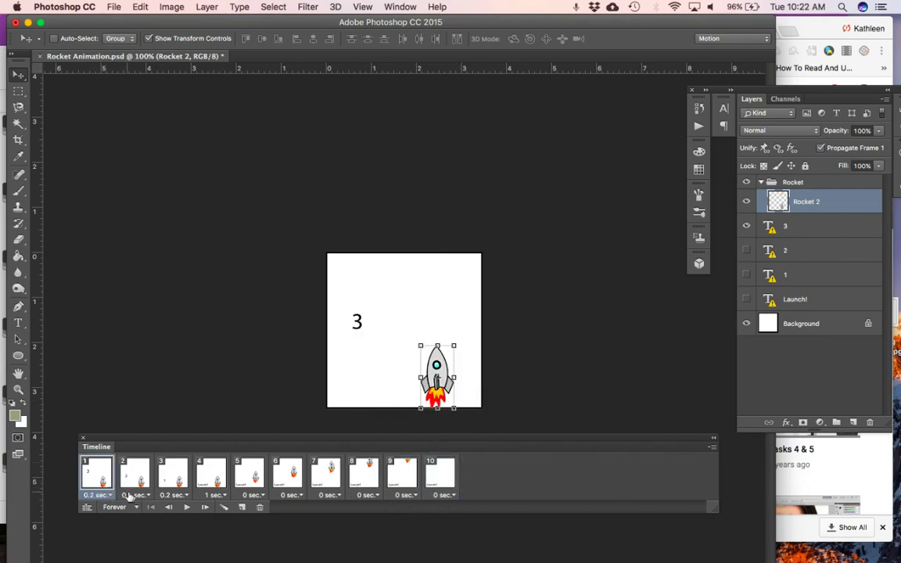
pyautogui.click(187, 509)
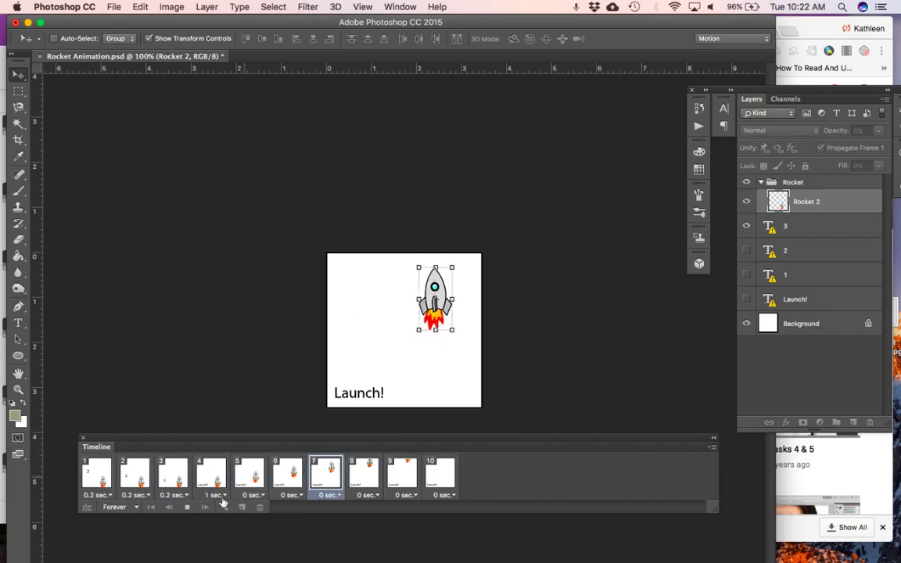
# Stop playback, select the Background layer to hide the transform box, and replay
pyautogui.click(186, 509)
pyautogui.click(816, 325)
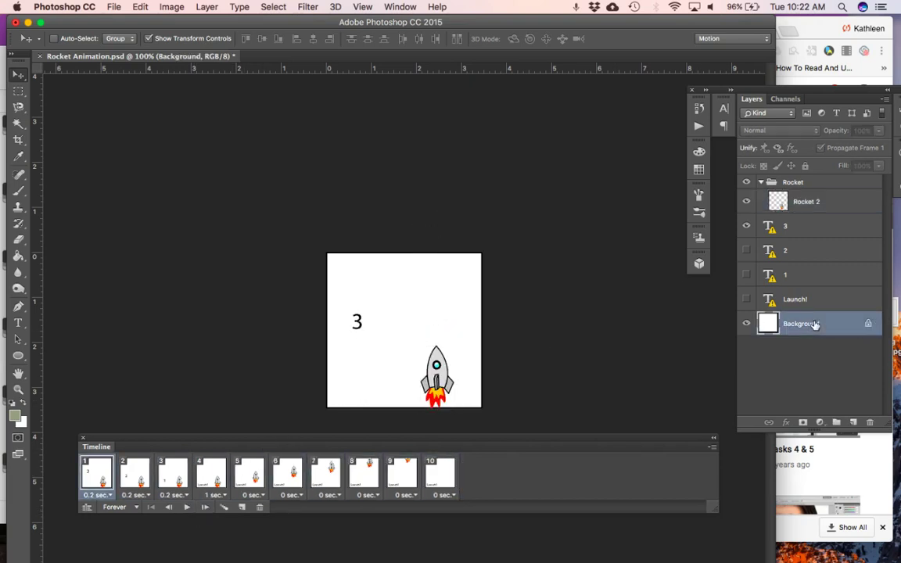
pyautogui.click(187, 509)
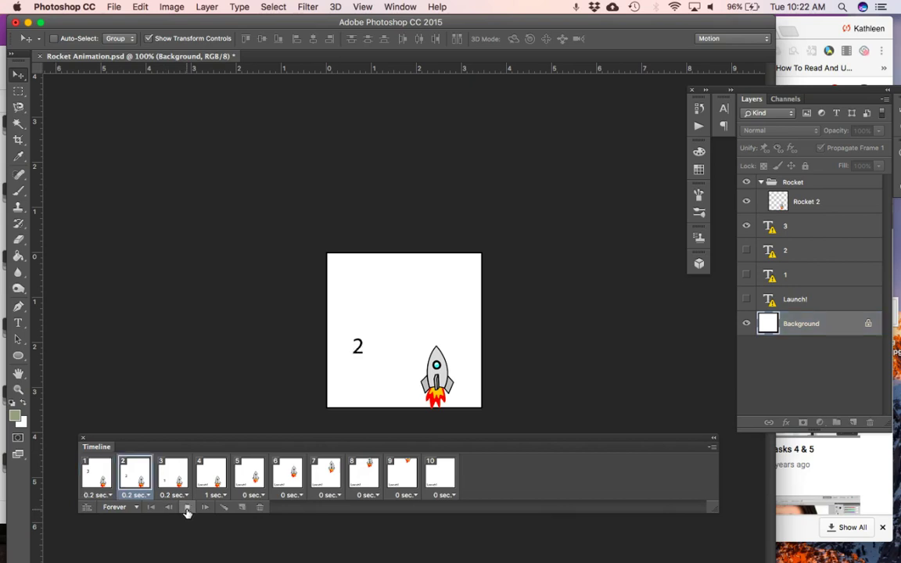